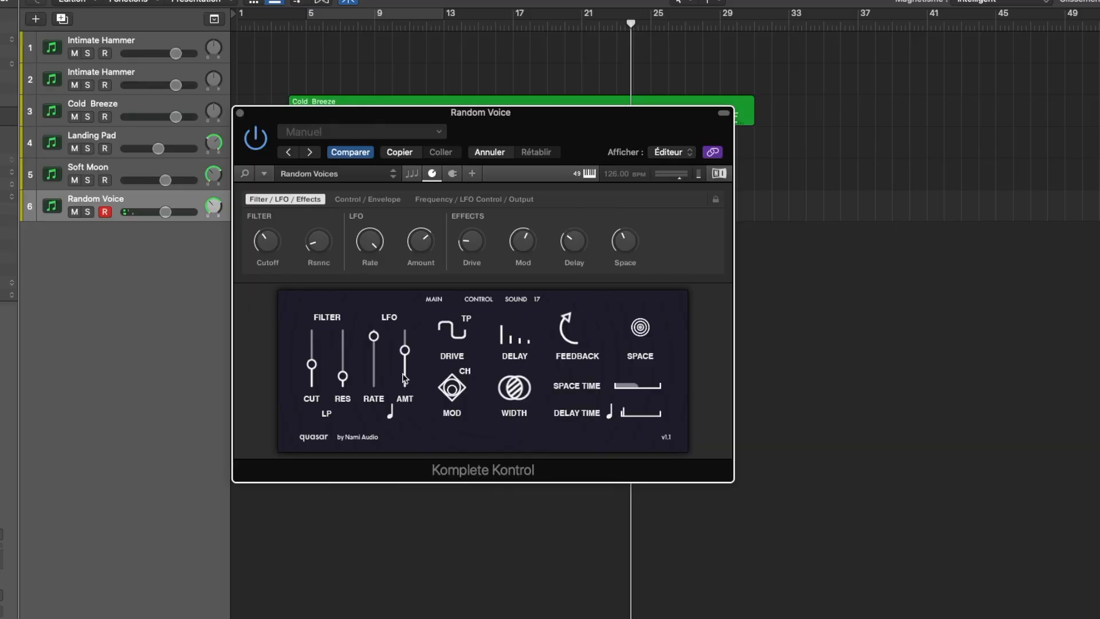
Review the envelope and LFO settings of the Random Voice patch, alternating between its Control and Main pages.
left_click(477, 300)
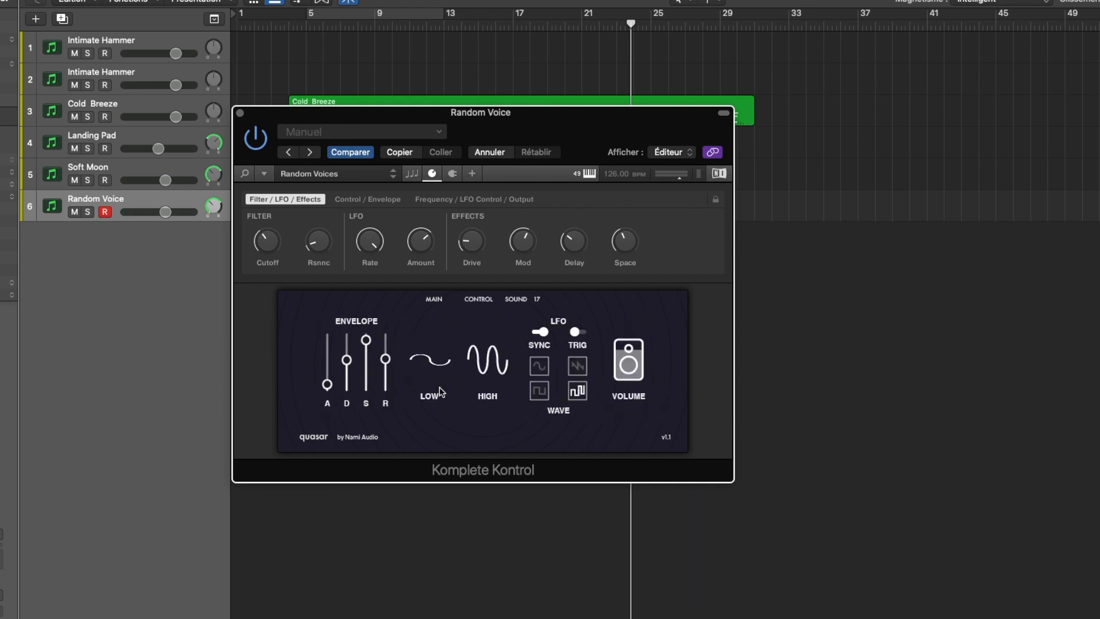
left_click(440, 299)
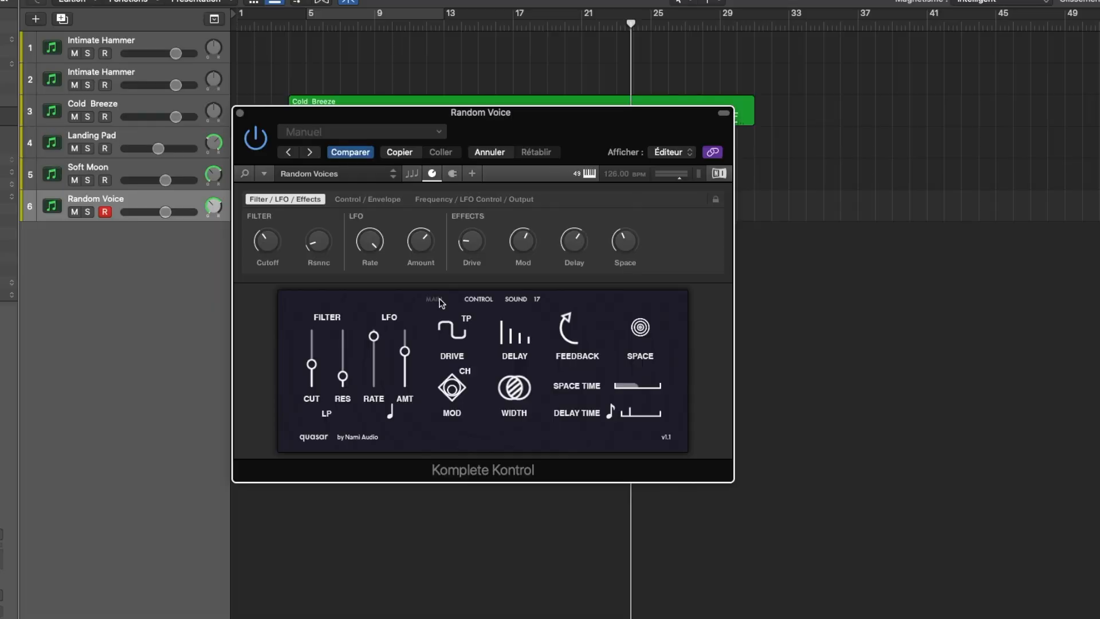
left_click(479, 299)
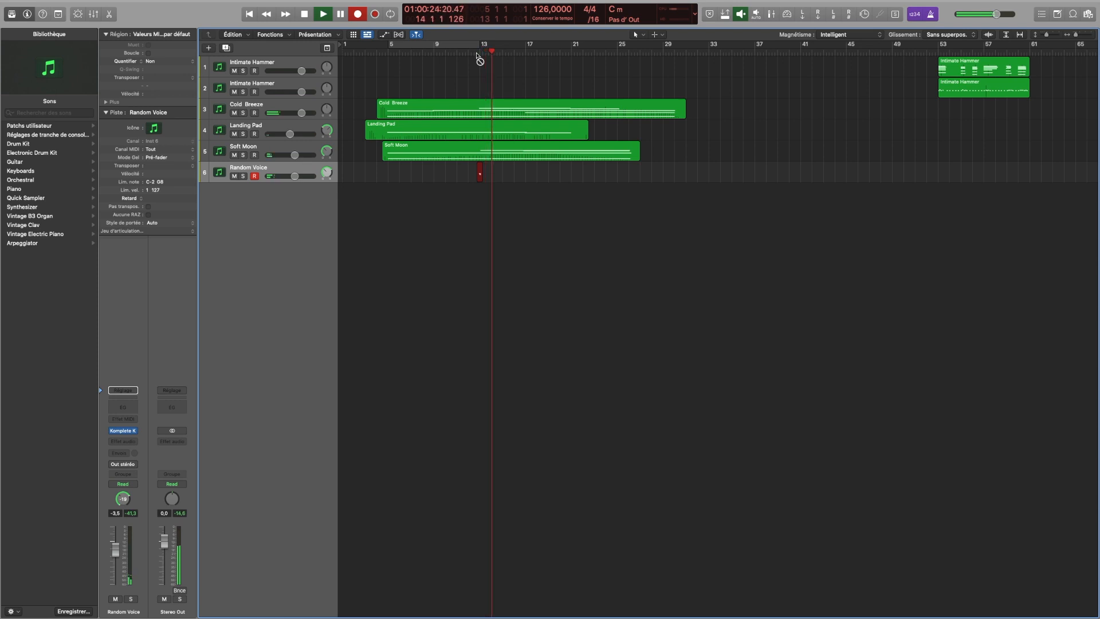
Stop recording and extend the new Random Voice region to about bar 27.
key("space")
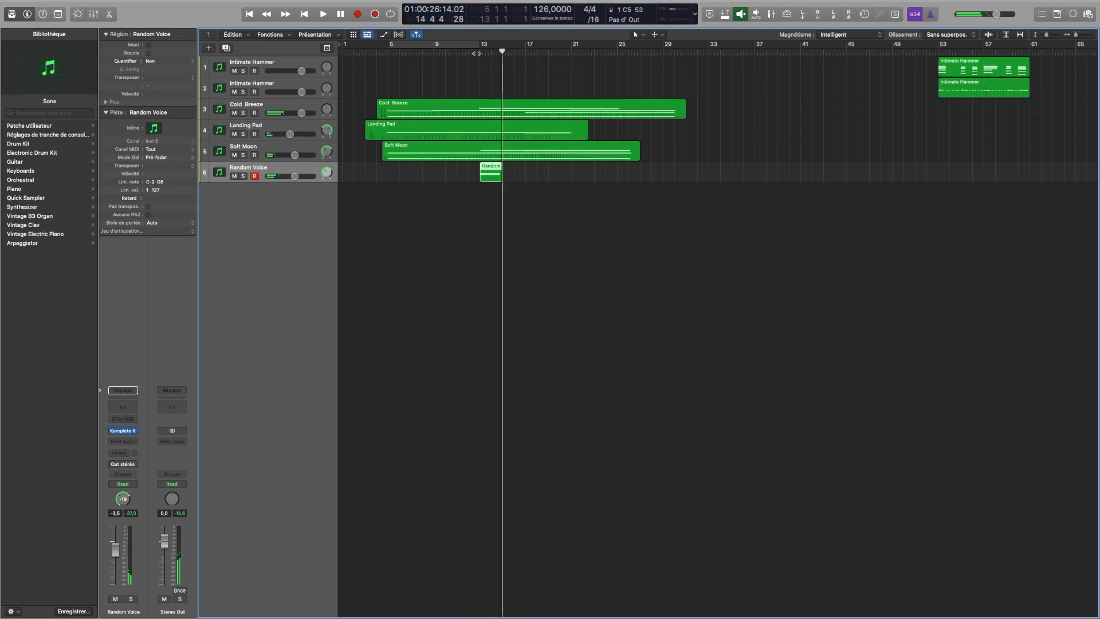
left_click_drag(522, 178, 638, 179)
Lengthen the Random Voice notes to the end of their region and place the playhead near bar 4.
key("e")
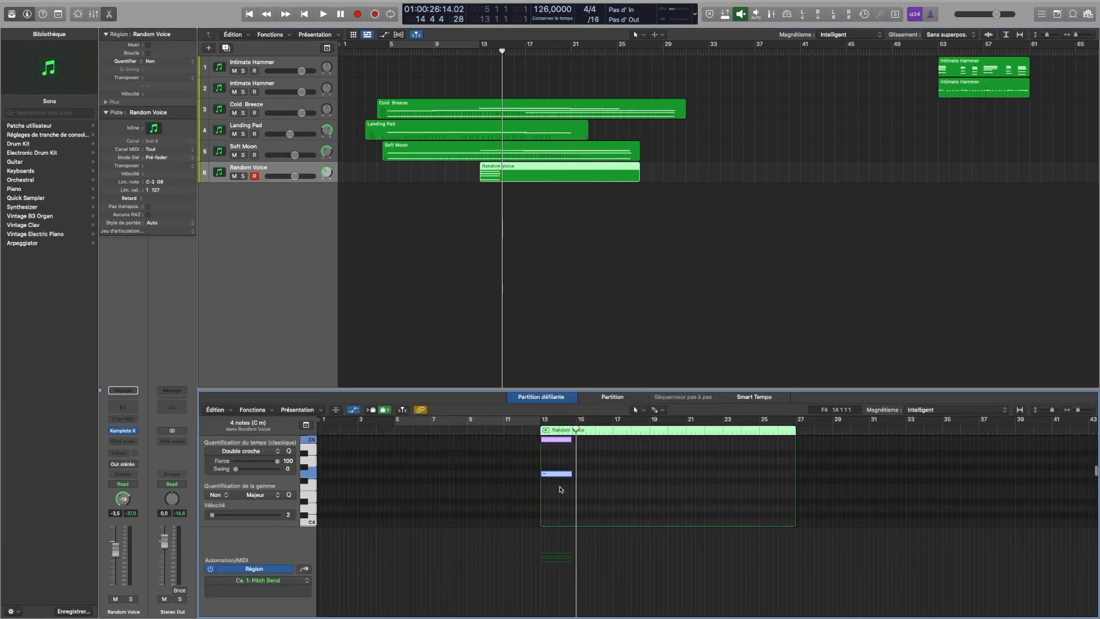
key("shift+backslash")
key("Return")
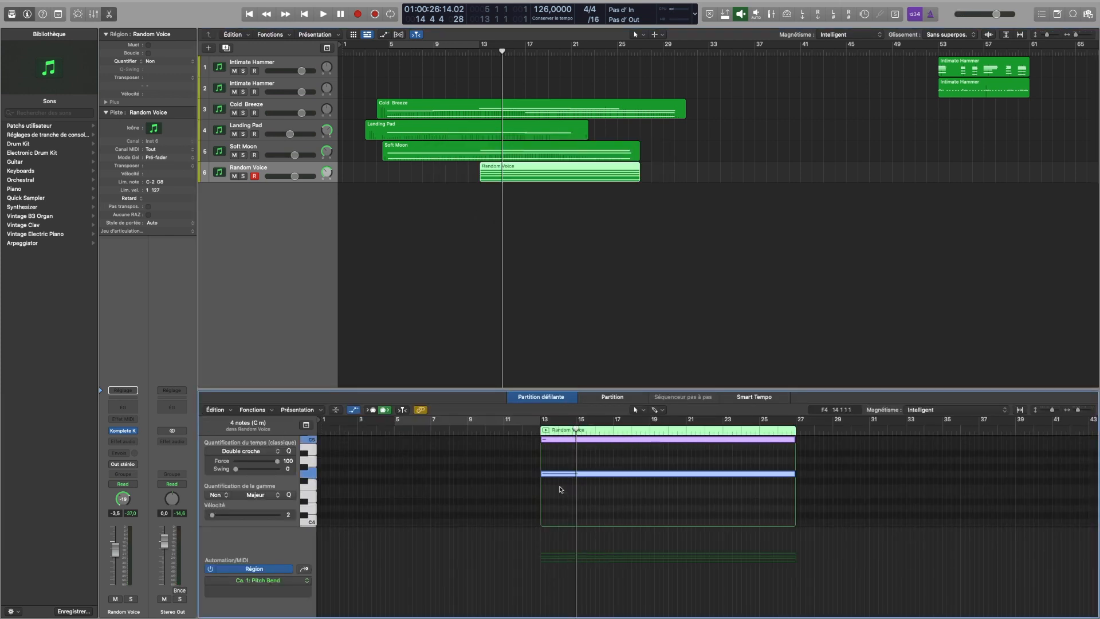
left_click(456, 296)
left_click(376, 51)
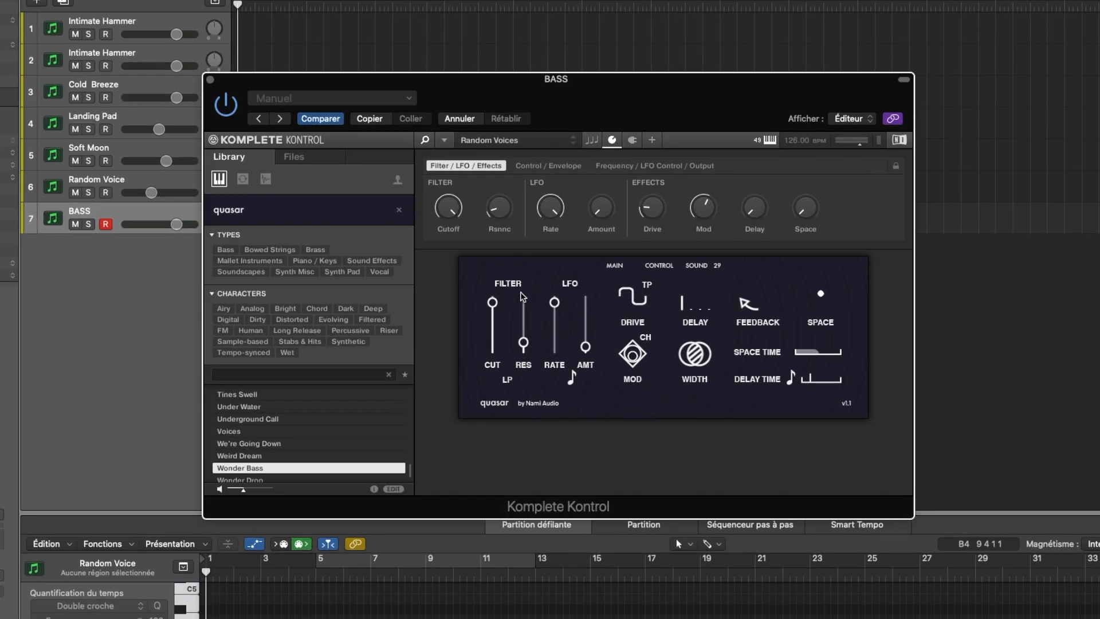
Set the BASS patch's LFO rate to a quarter note and raise its LFO amount to about halfway.
left_click(658, 266)
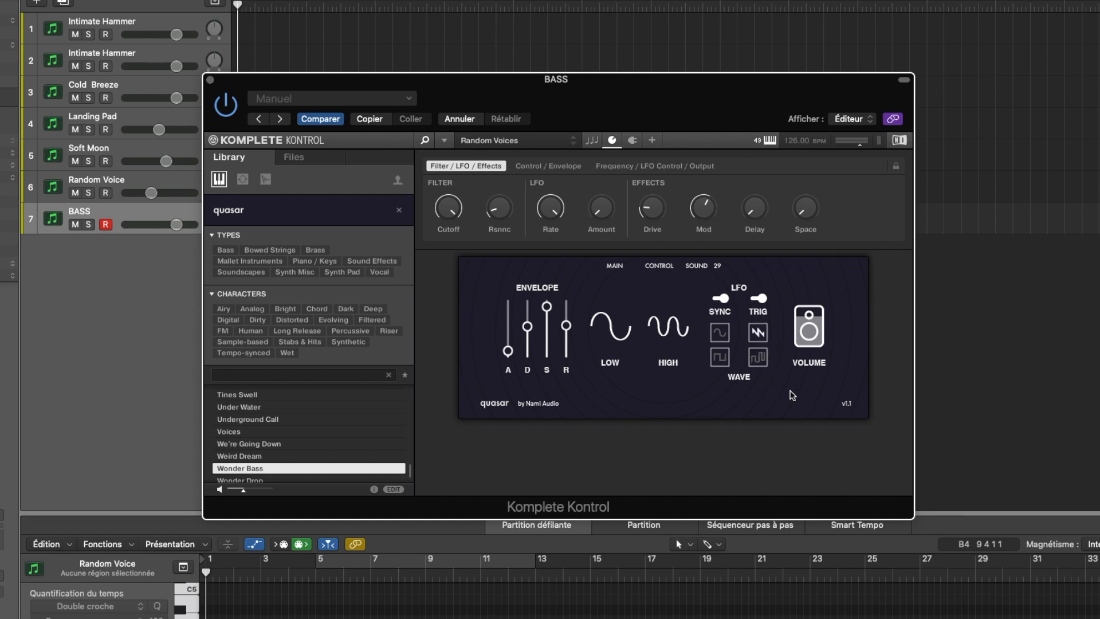
left_click(617, 267)
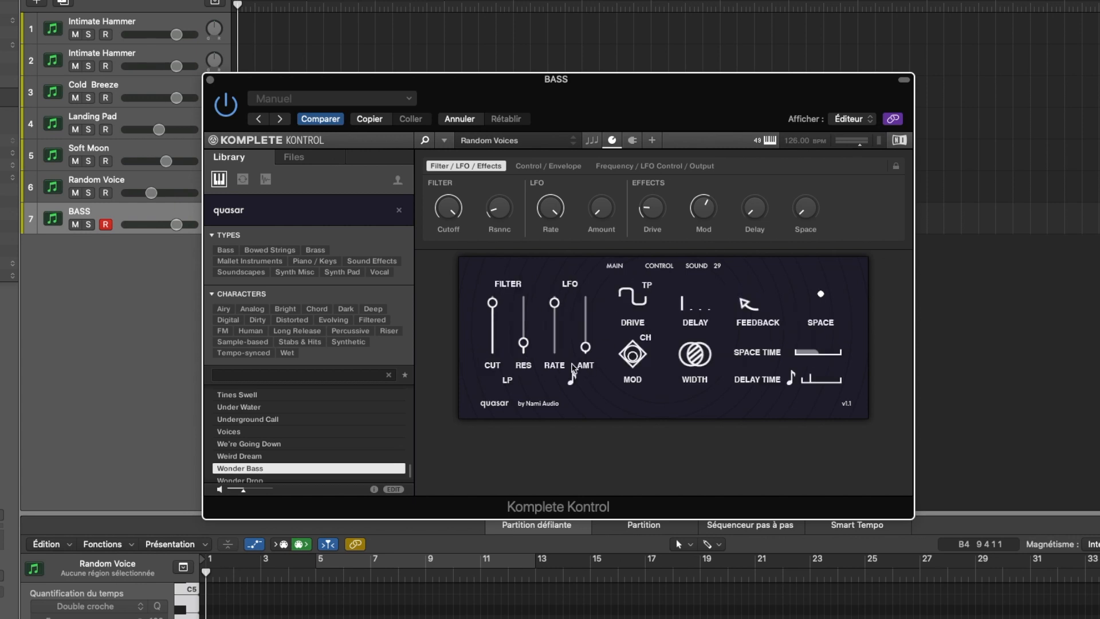
left_click(572, 375)
left_click(584, 354)
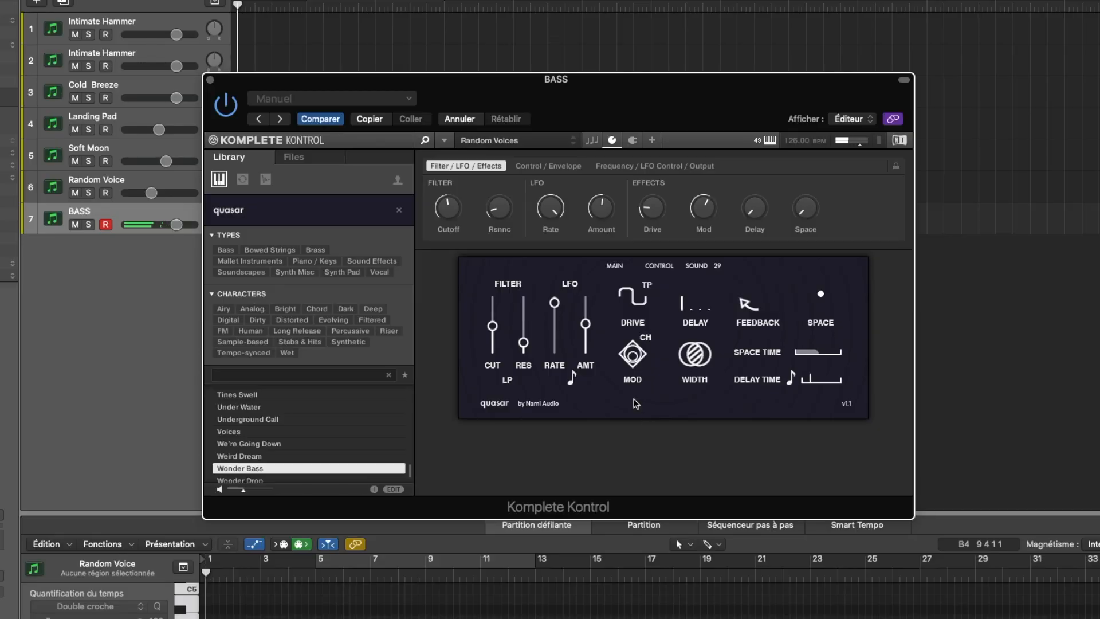
left_click(571, 377)
left_click(584, 344)
Reduce the BASS patch's stereo Width to minimum and switch off the CH mode of its Mod effect.
left_click_drag(696, 358, 706, 428)
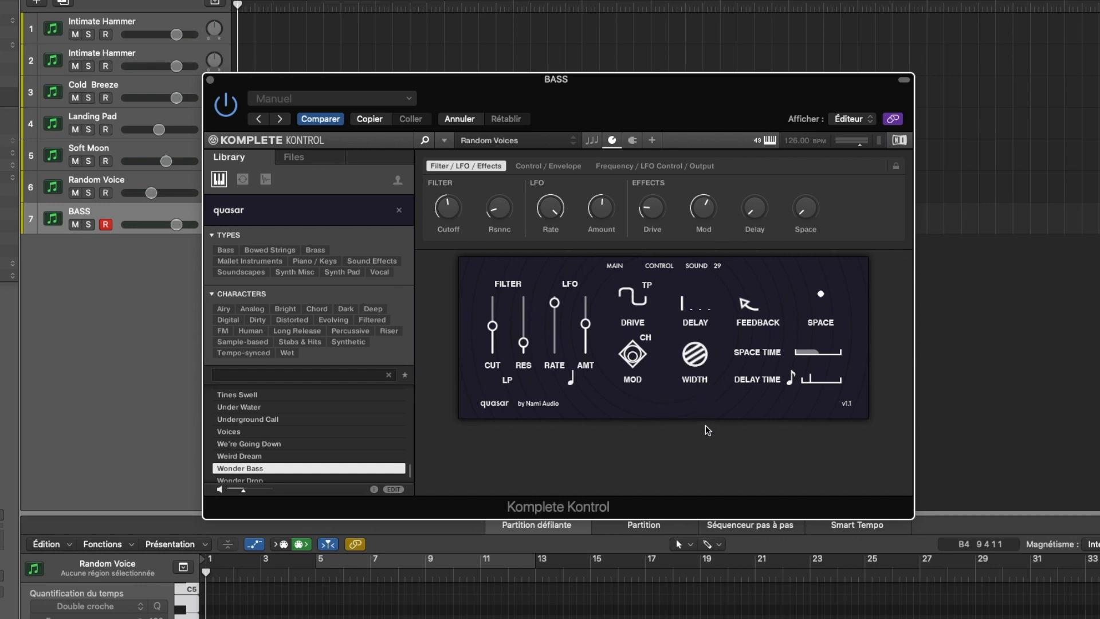
left_click(643, 353)
left_click(644, 356)
Turn on LFO Trig on the BASS patch's Control page.
left_click(659, 266)
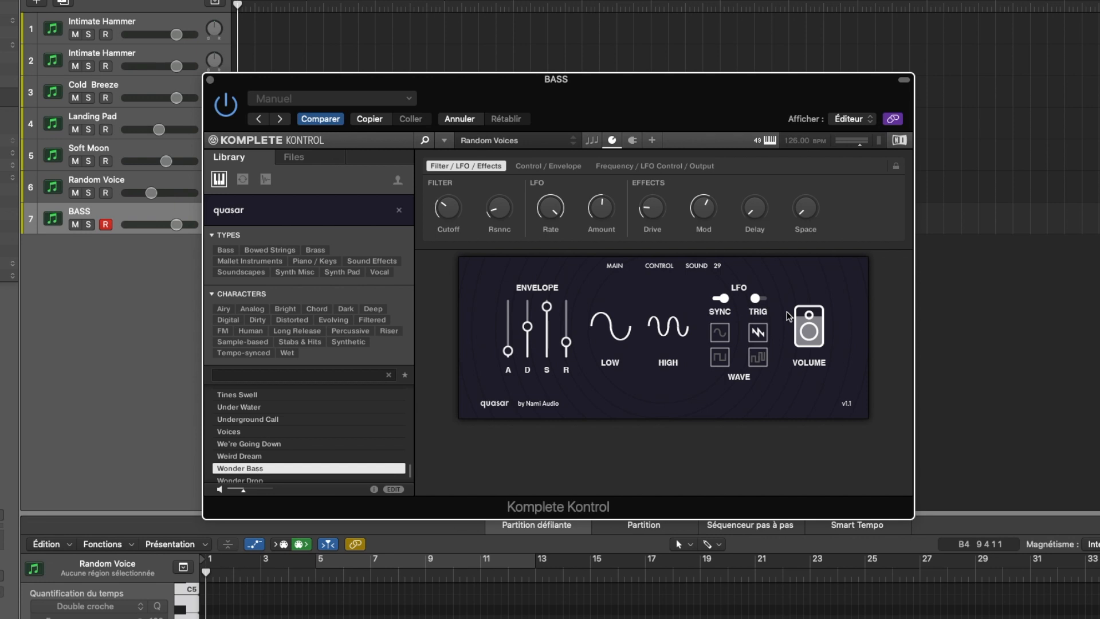
left_click(764, 302)
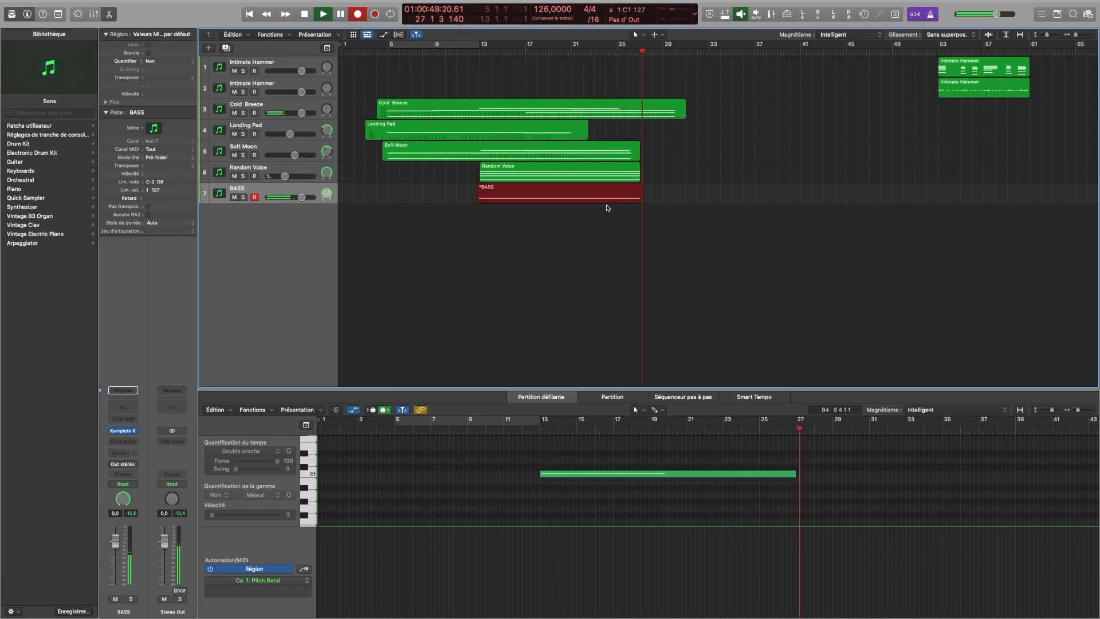
Stop the BASS recording, then select and deselect the note in its region.
key("space")
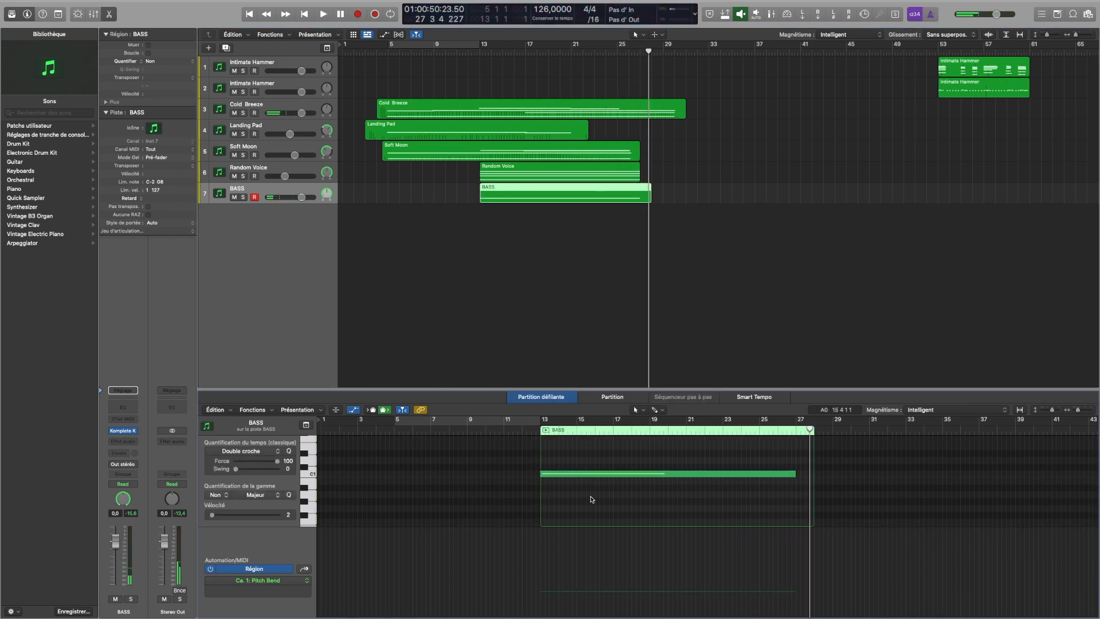
key("super+a")
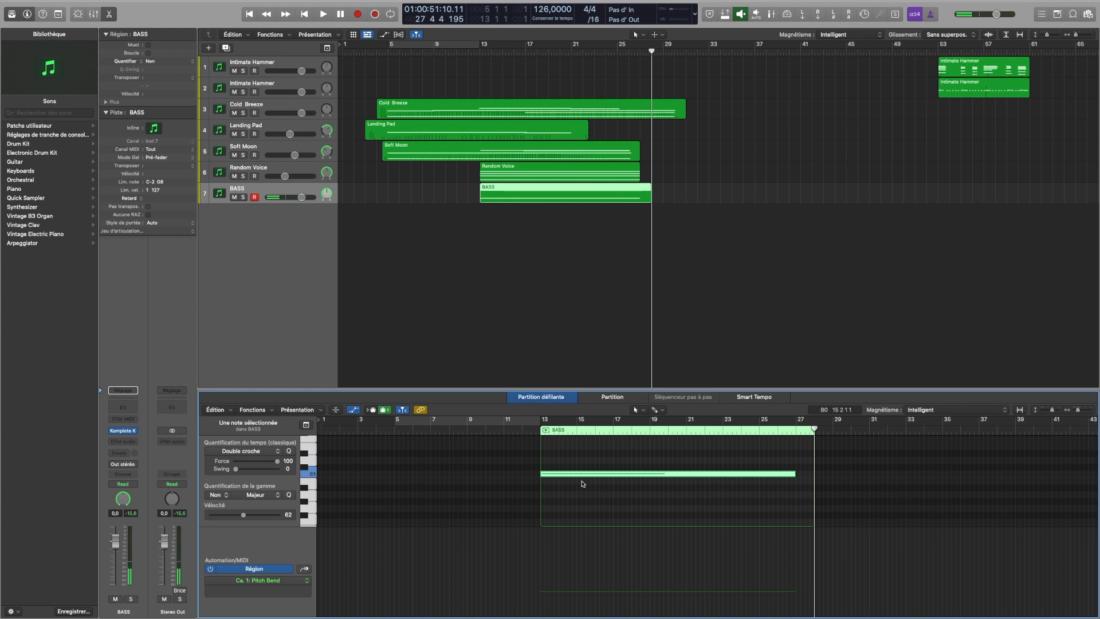
left_click(583, 494)
Show track automation, delete the BASS track's visible Amount automation and play from bar 13.
left_click(480, 52)
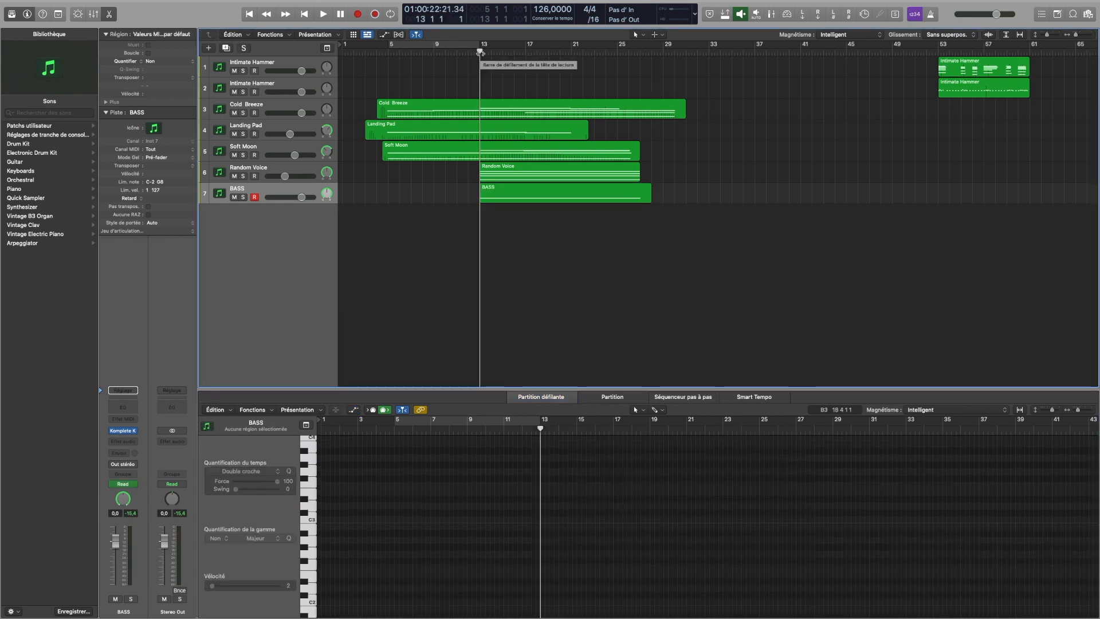
key("a")
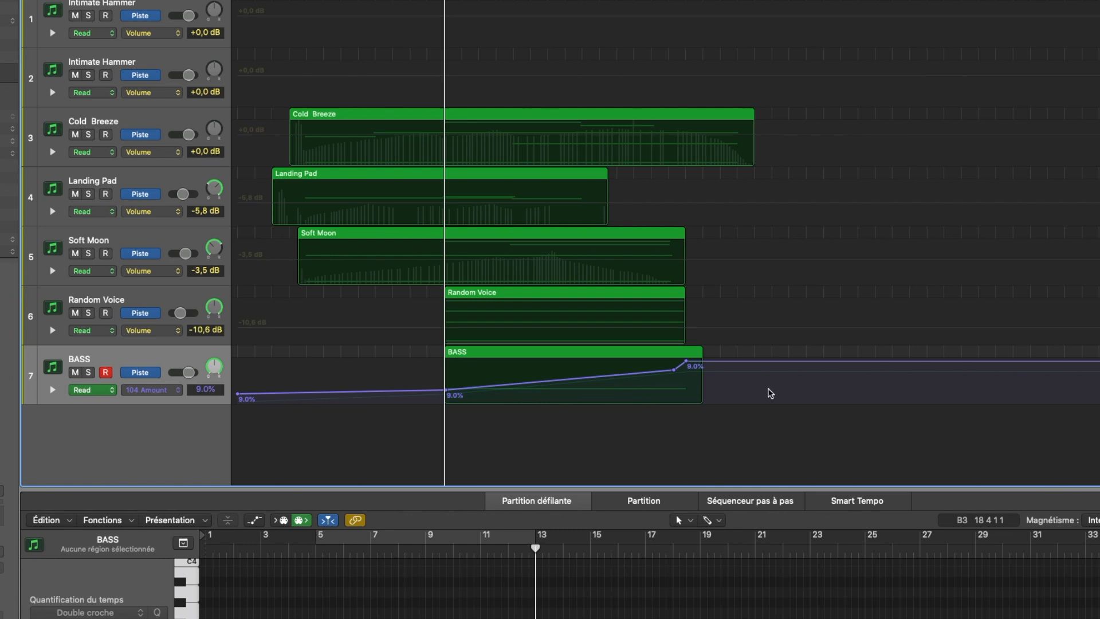
key("ctrl+super+BackSpace")
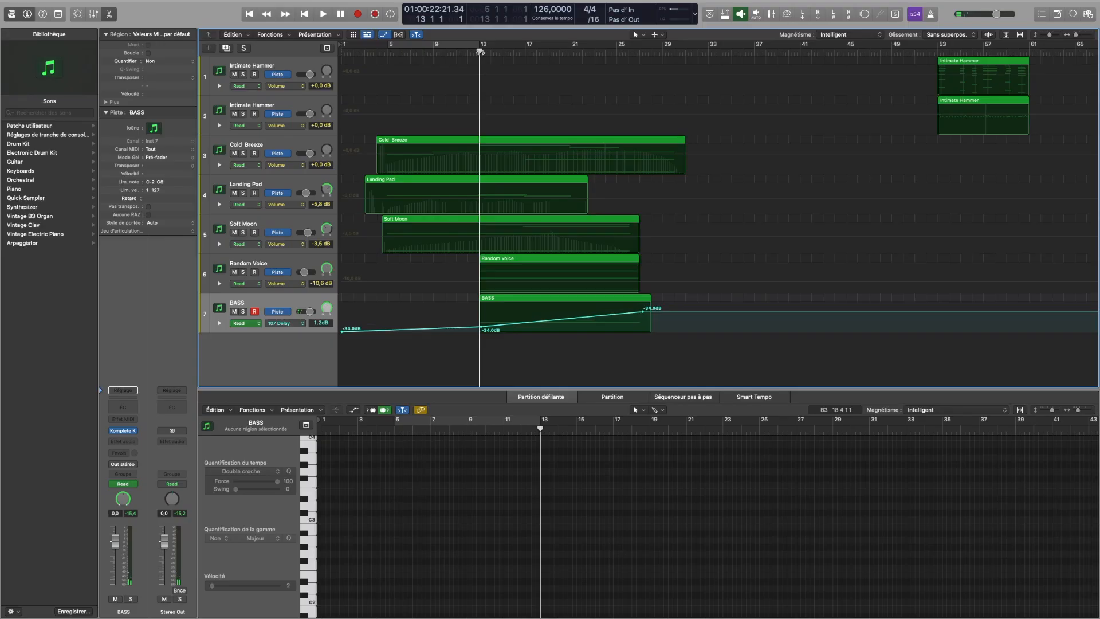
key("space")
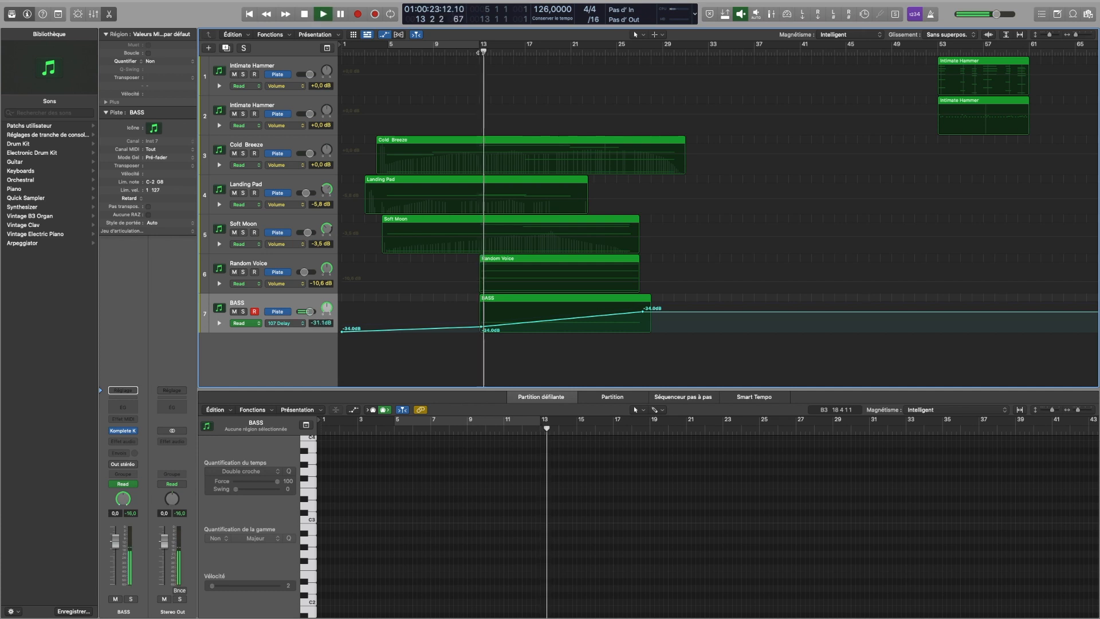
Open the BASS track's Komplete Kontrol instrument, hide its library browser and move the window clear of the tracks.
left_click(127, 430)
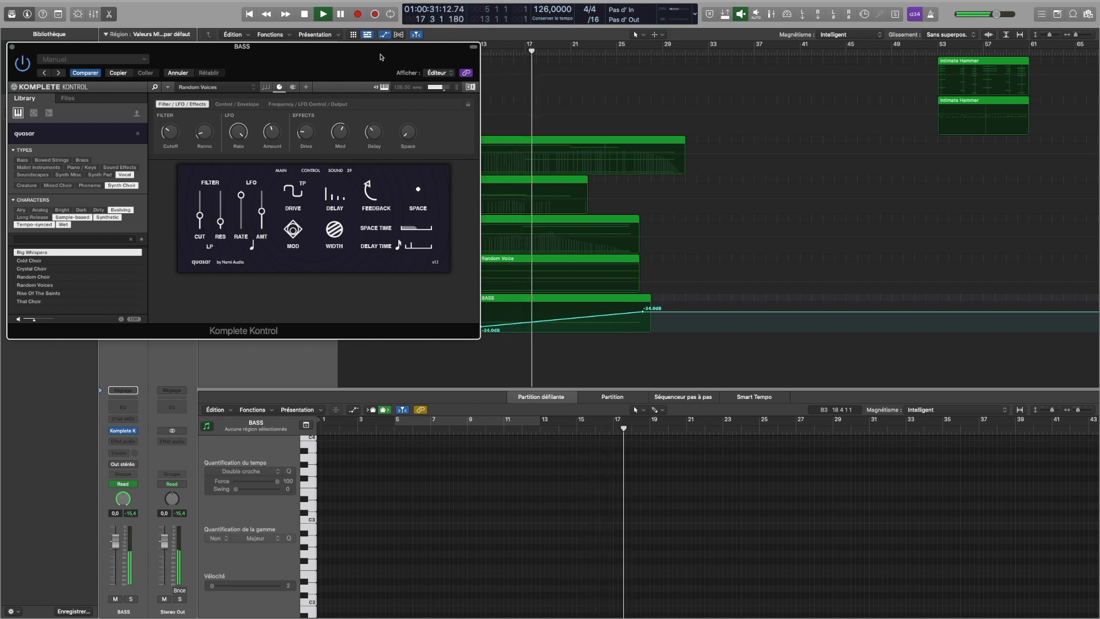
left_click(156, 90)
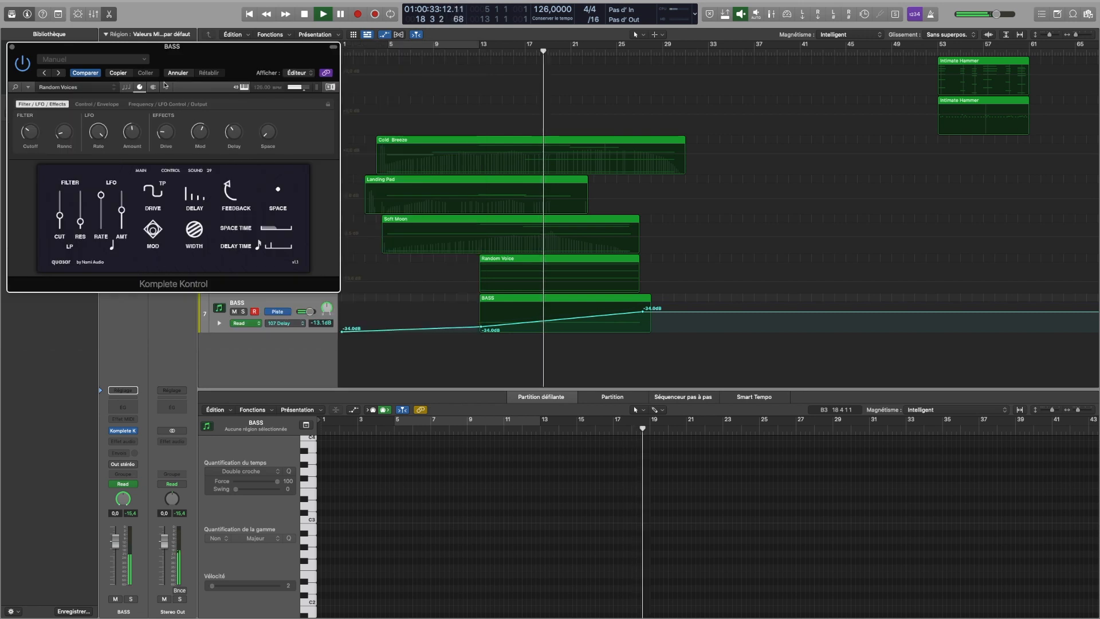
left_click_drag(202, 62, 874, 57)
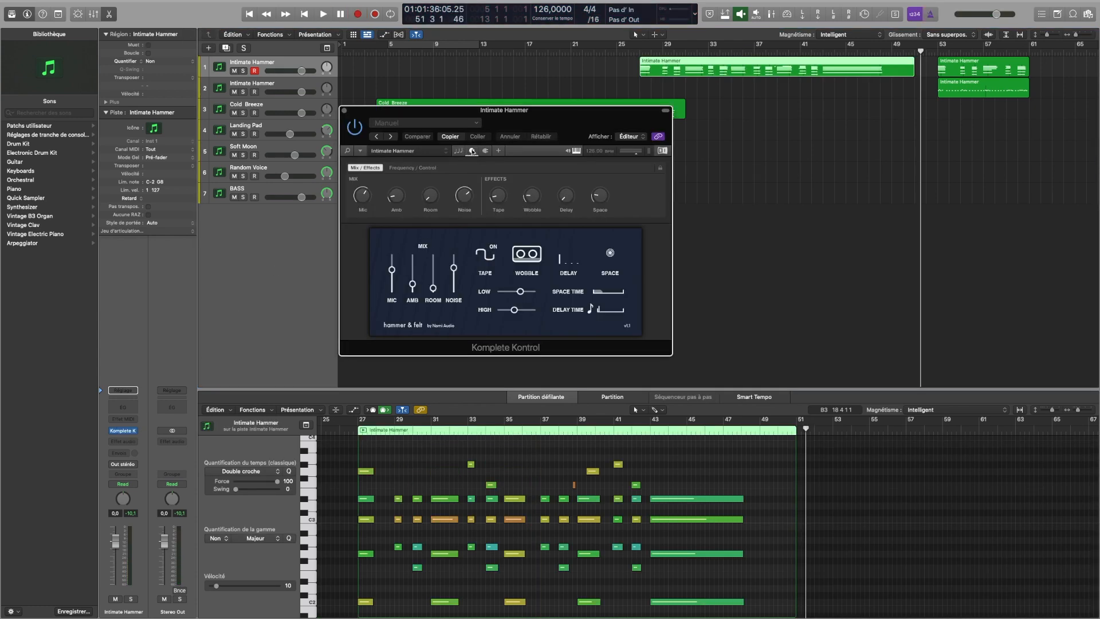
Load the Cinematic Hammer preset on the first Intimate Hammer track and close the instrument window.
left_click(347, 151)
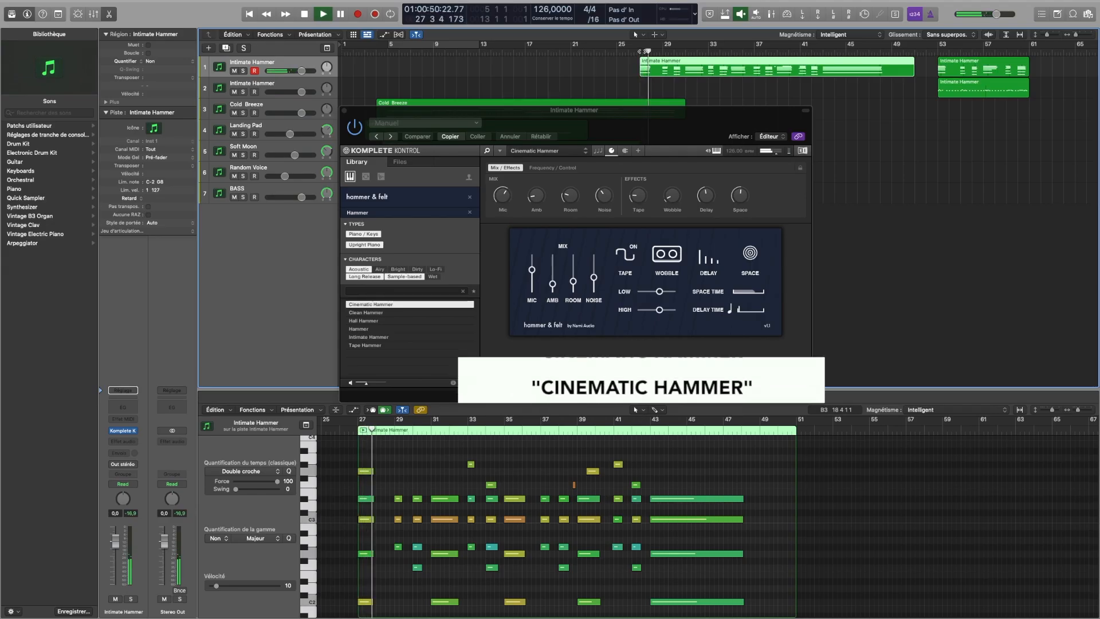
left_click(345, 111)
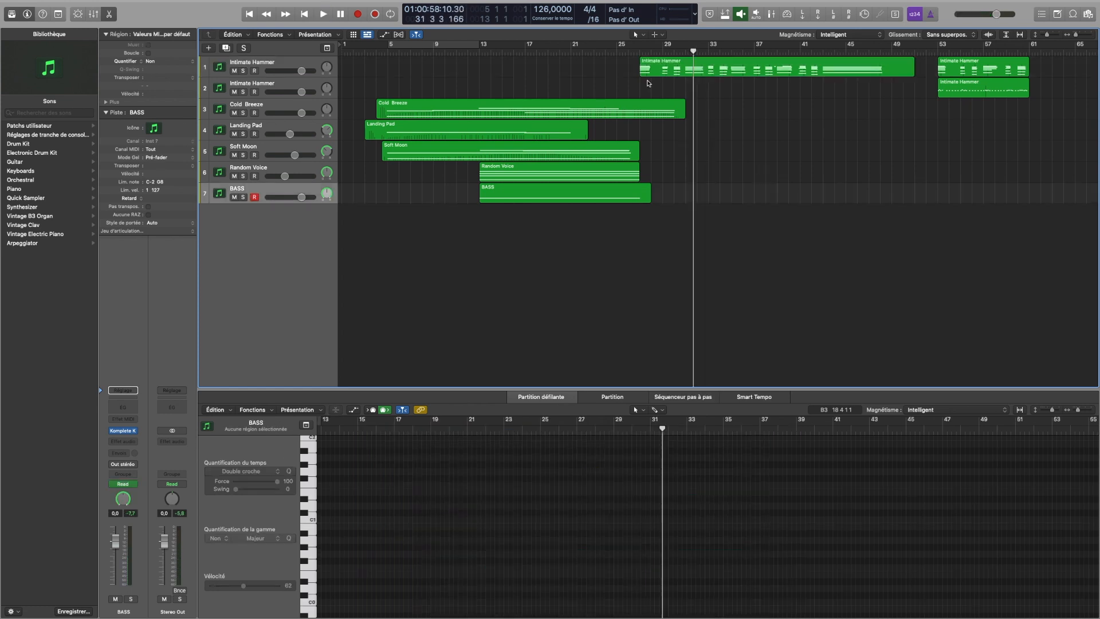
Duplicate the BASS track, review the copy's Main and Control pages and close its instrument window.
left_click(255, 190)
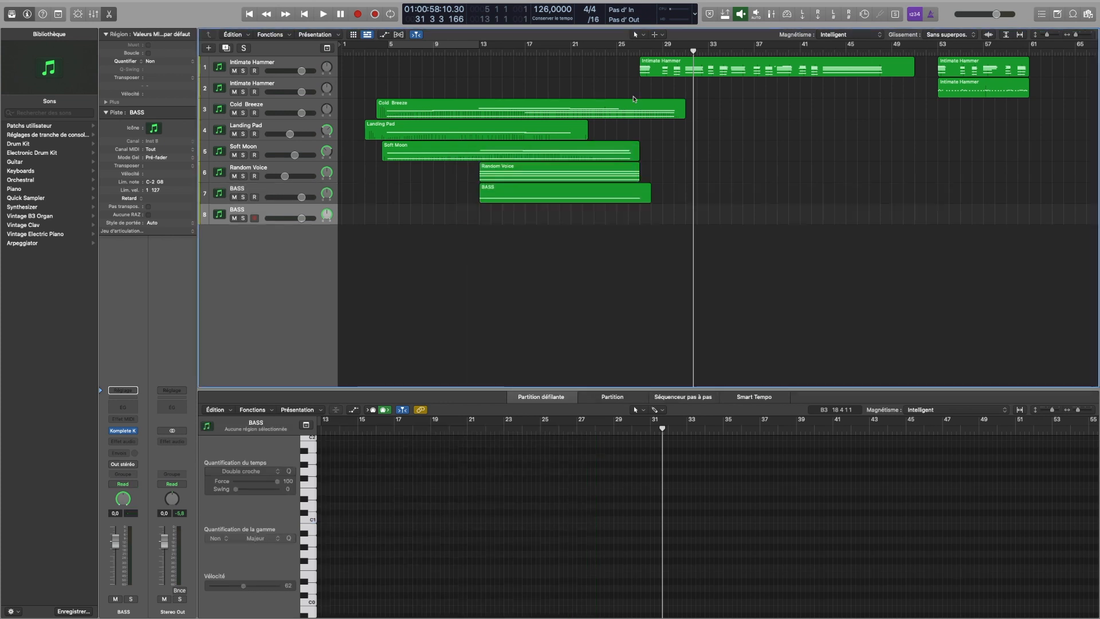
left_click(124, 433)
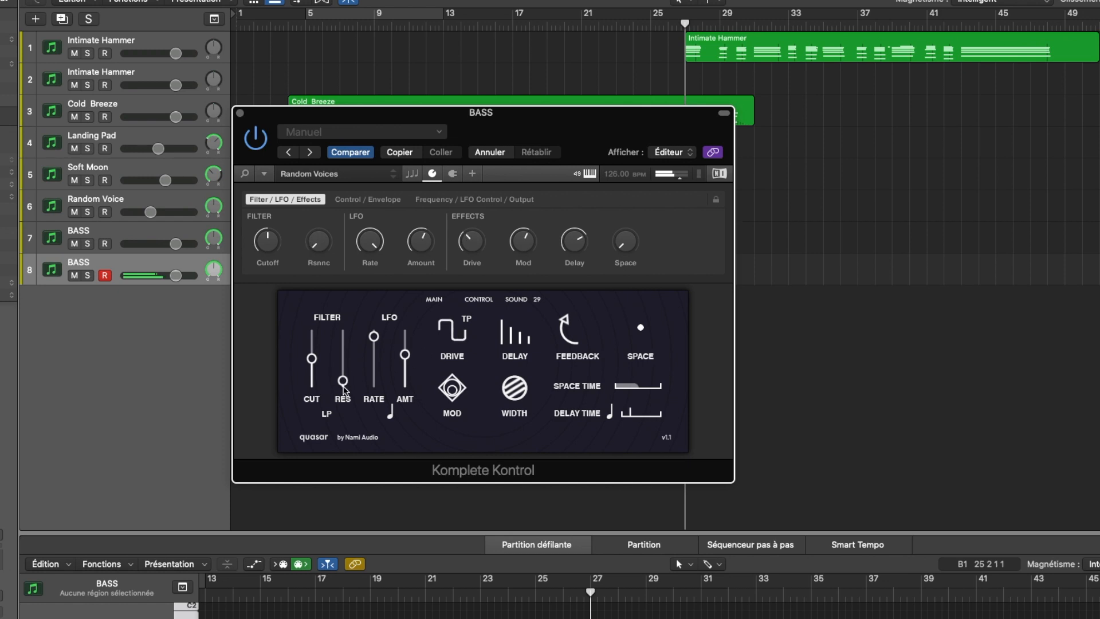
left_click(478, 299)
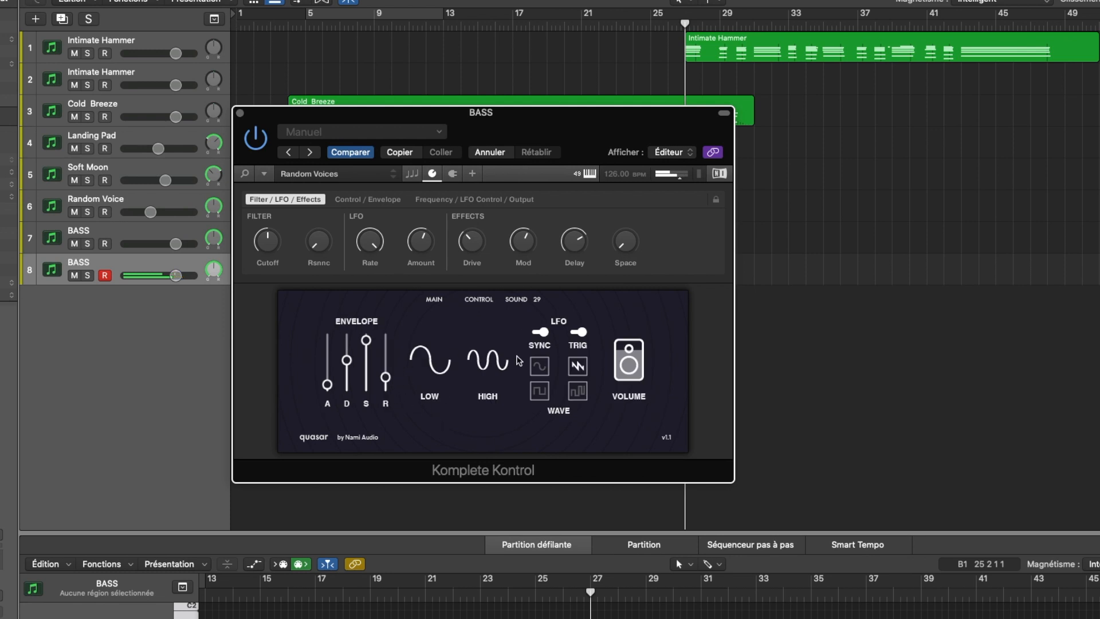
left_click(240, 112)
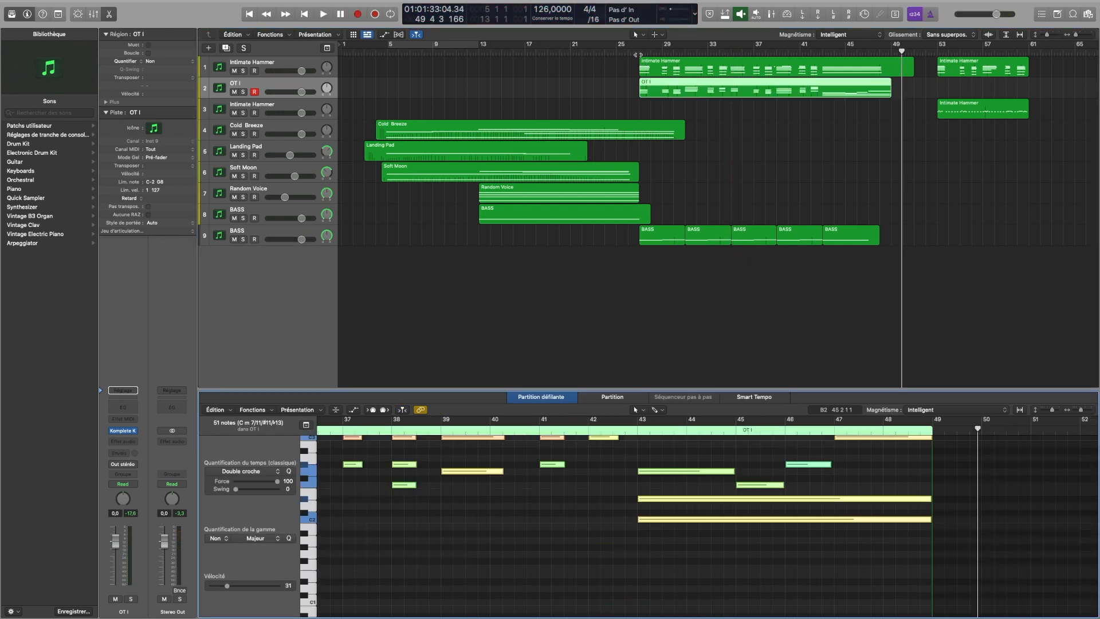
Solo the first Intimate Hammer track and OT I from bar 27, and slightly lower the Space amount of Sweet OT I.
left_click(637, 55)
left_click_drag(243, 71, 244, 92)
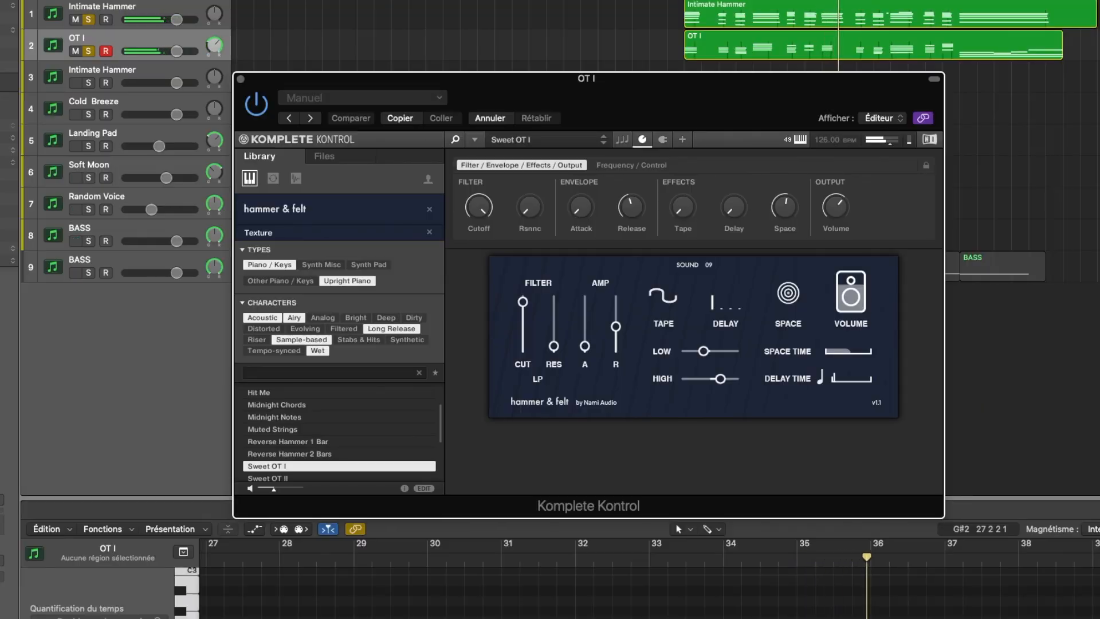
left_click_drag(797, 293, 798, 298)
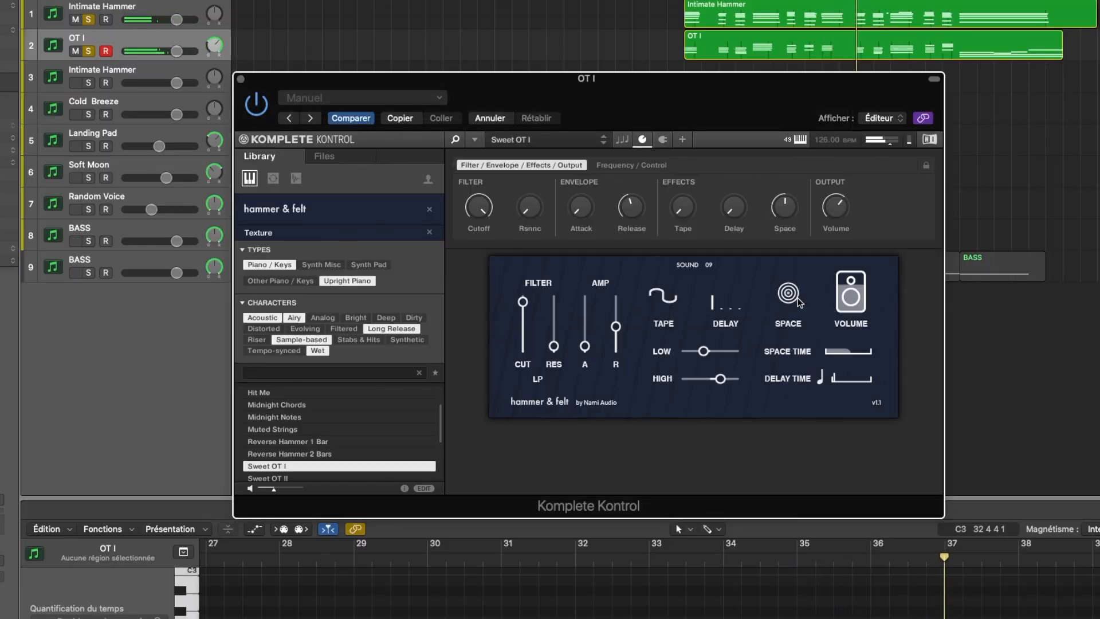